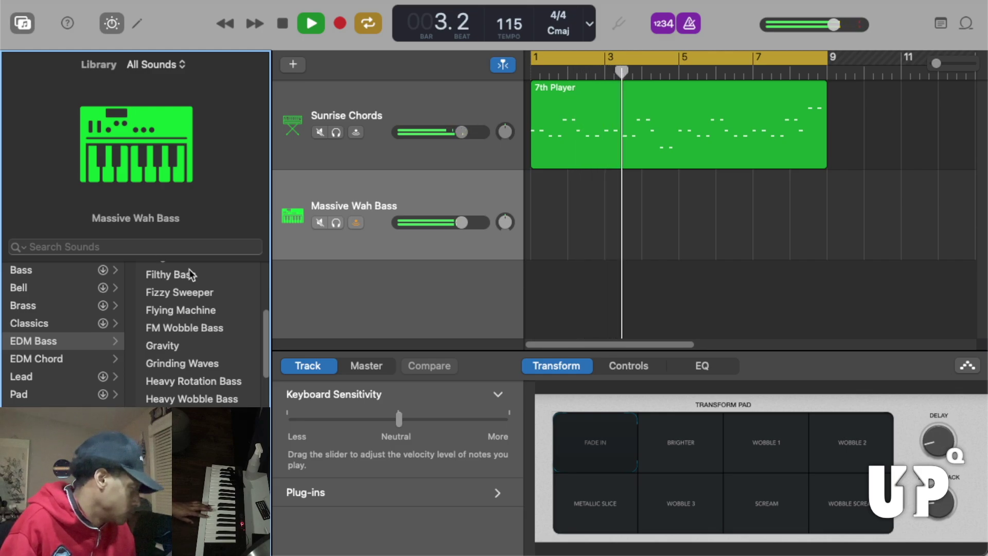
# - Give the second track the Mech Growl EDM bass sound and record an eight-bar bass line
pyautogui.scroll(-1, 191, 274)
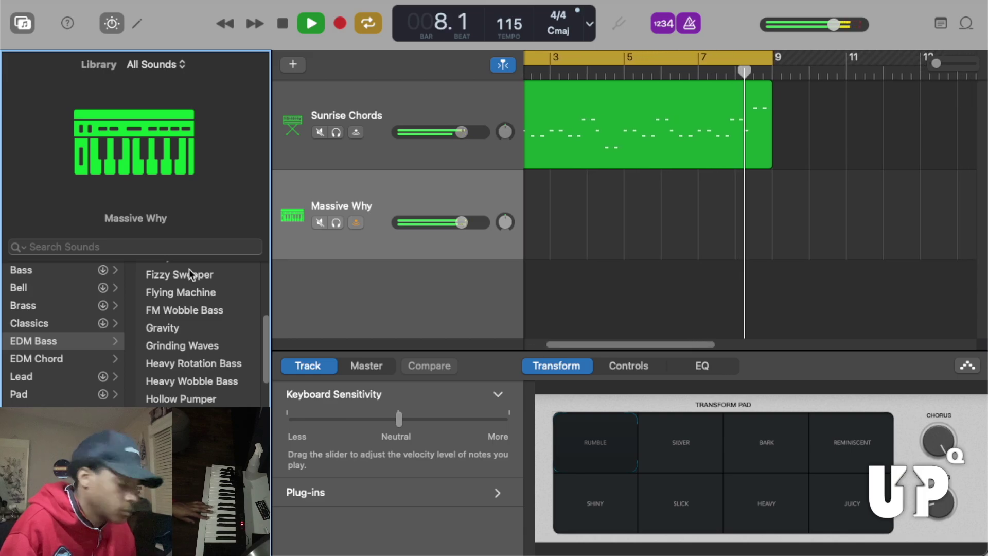
pyautogui.scroll(-2, 190, 268)
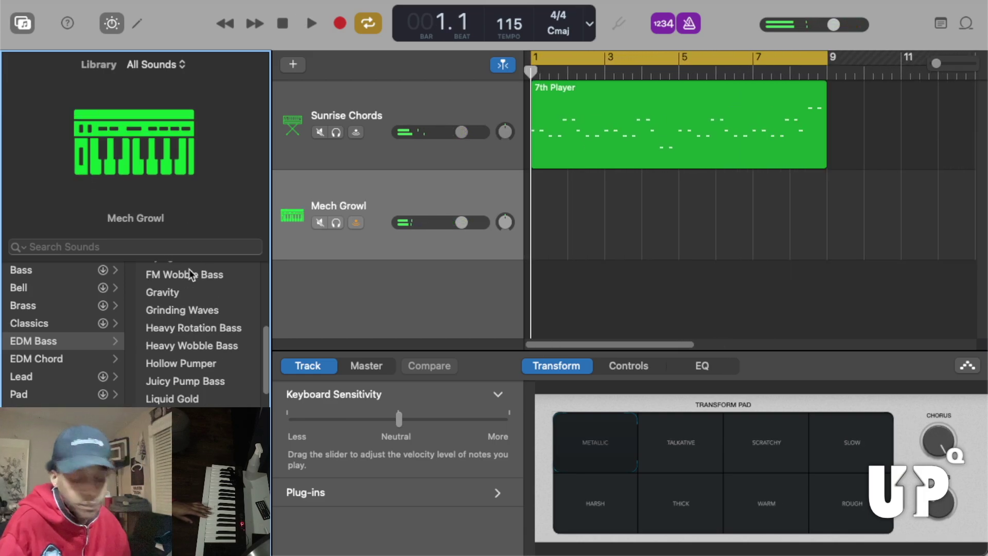
pyautogui.press('r')
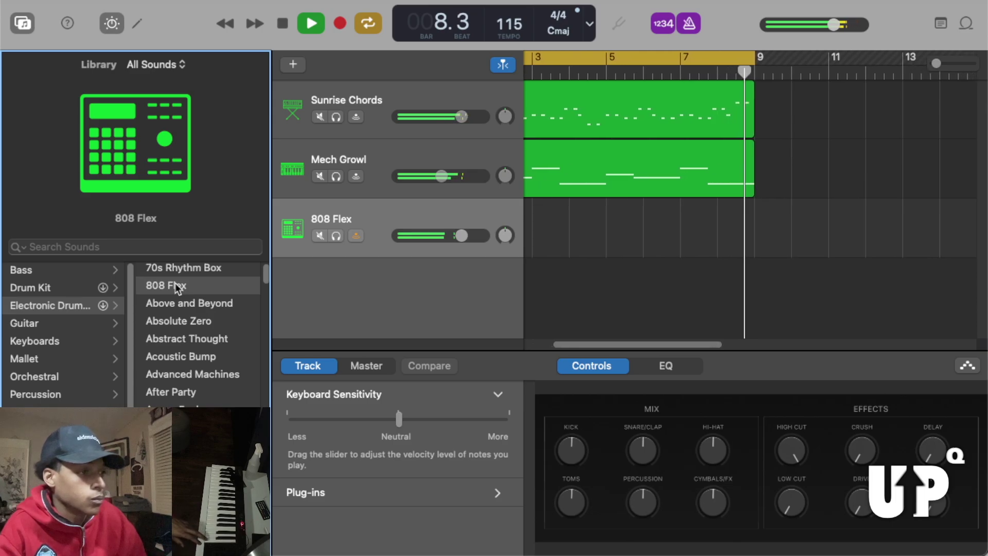
# - Record a four-bar drum pattern on the 808 Flex track and loop it through bar 8
pyautogui.press('space')
pyautogui.press('r')
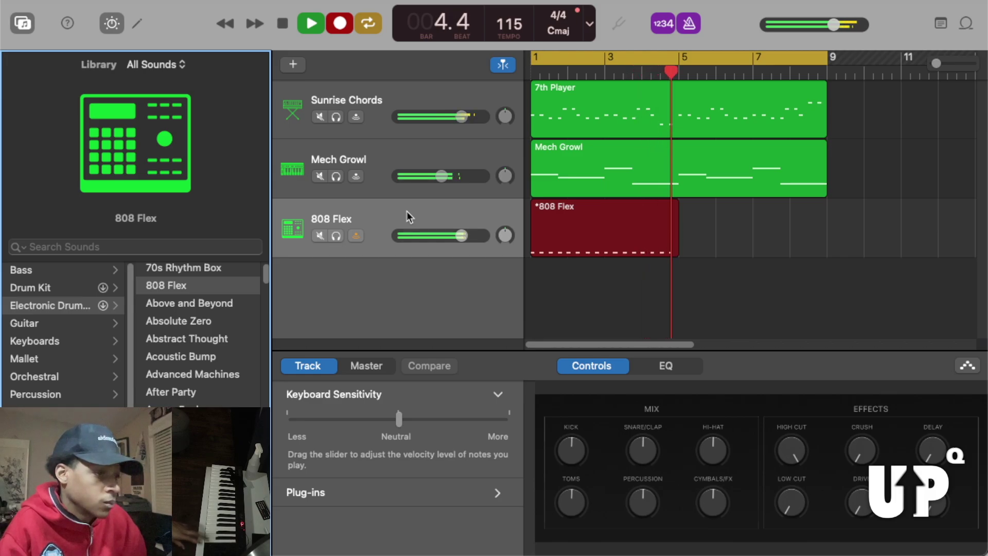
pyautogui.press('r')
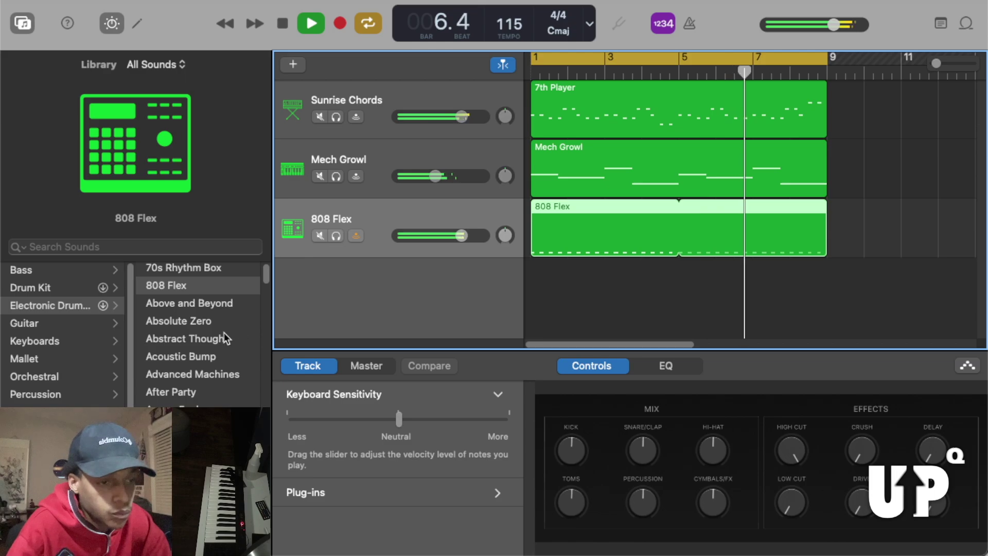
# - Add a software instrument track with the 808 Flex electronic kit and open the existing 808 Flex region
pyautogui.click(296, 68)
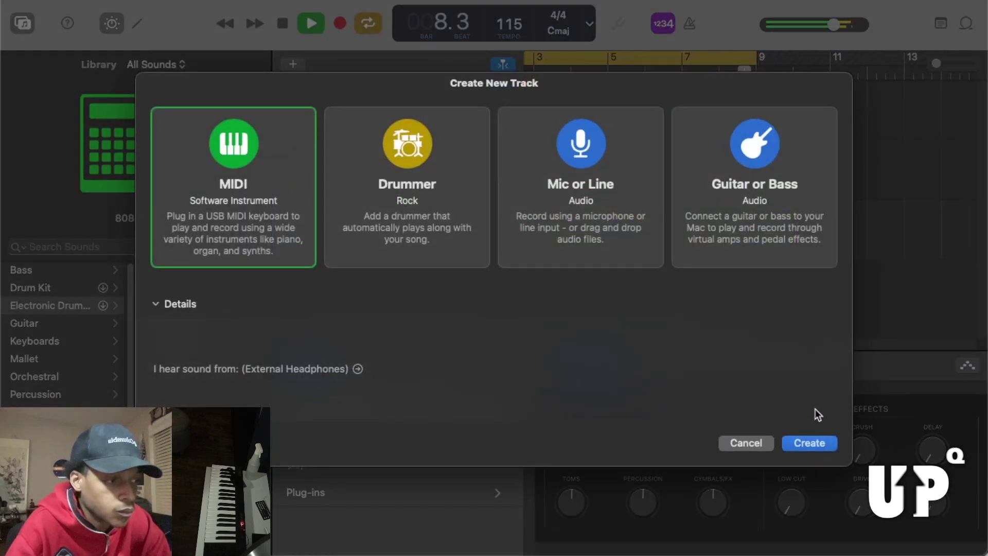
pyautogui.click(803, 442)
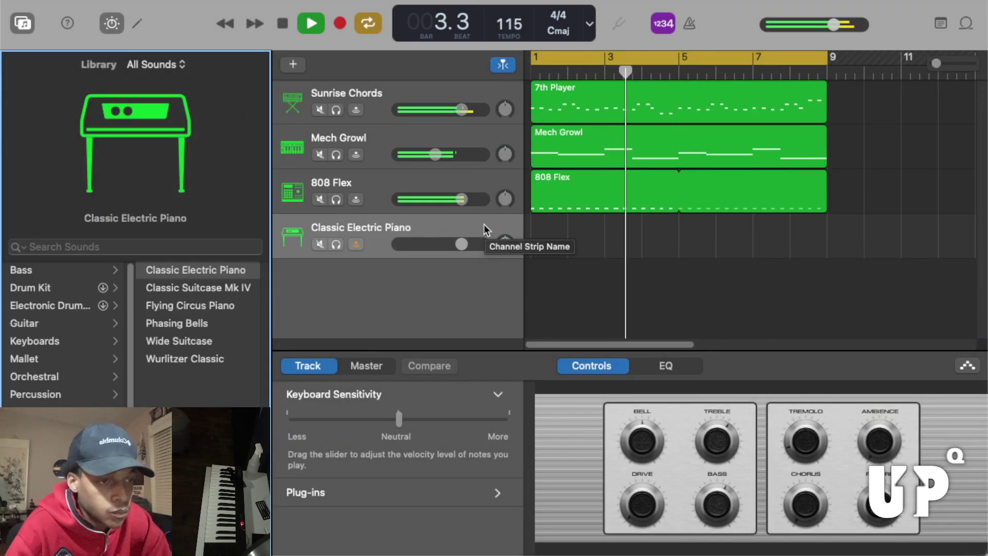
pyautogui.click(37, 305)
pyautogui.click(150, 288)
pyautogui.doubleClick(580, 190)
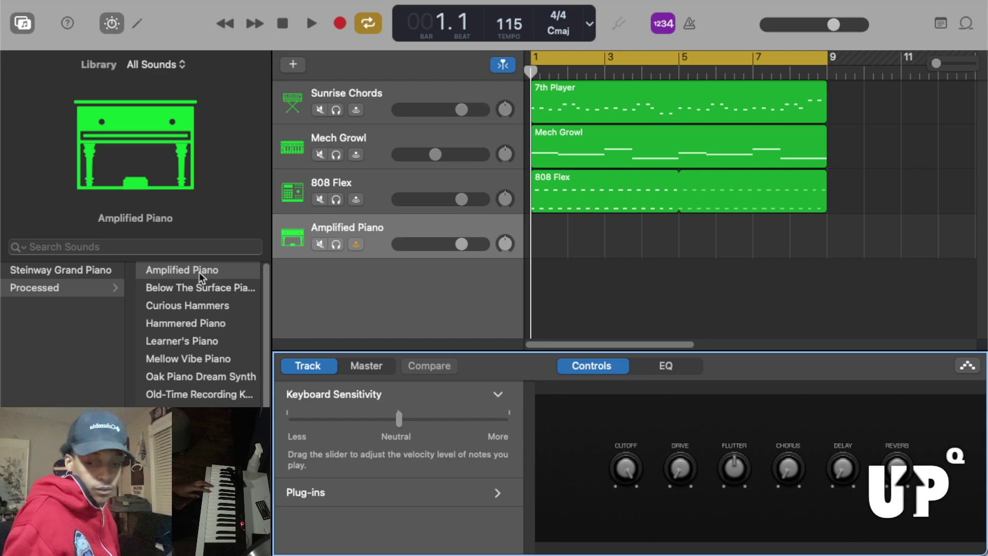
# - Record a piano chord part on the Amplified Piano track
pyautogui.press('r')
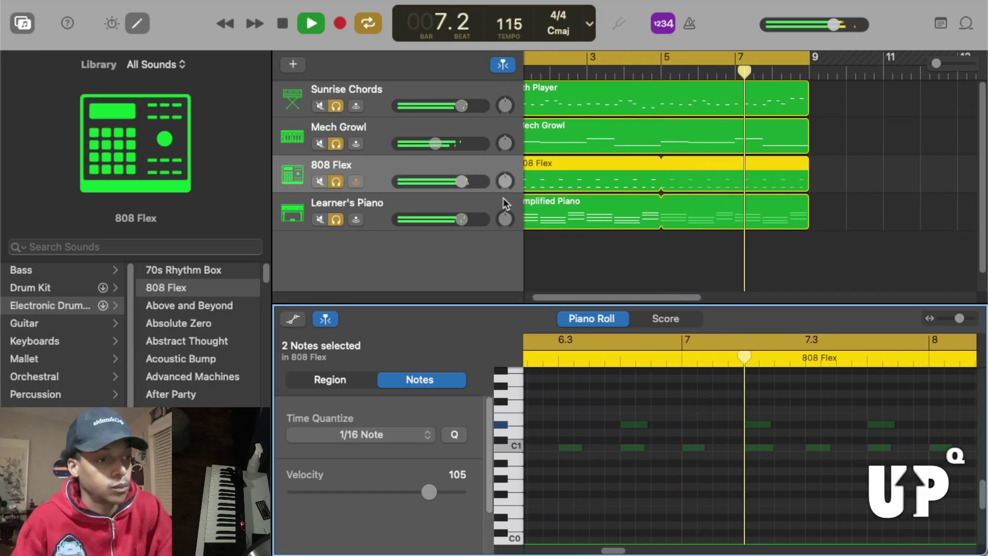
# - Duplicate the 808 Flex track's settings for a second drum part and give the new track the Compact kit
pyautogui.rightClick(517, 166)
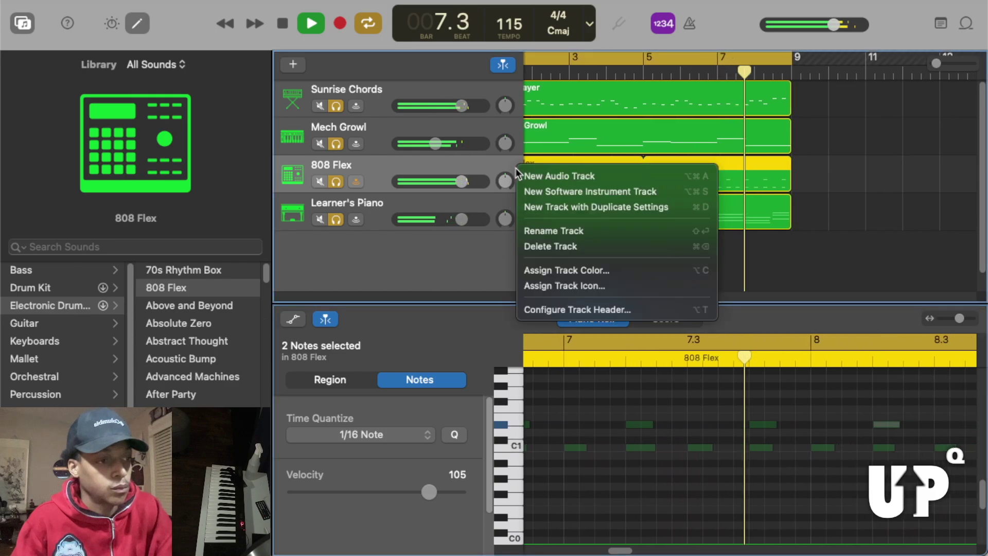
pyautogui.click(544, 207)
pyautogui.moveTo(583, 427); pyautogui.dragTo(579, 434)
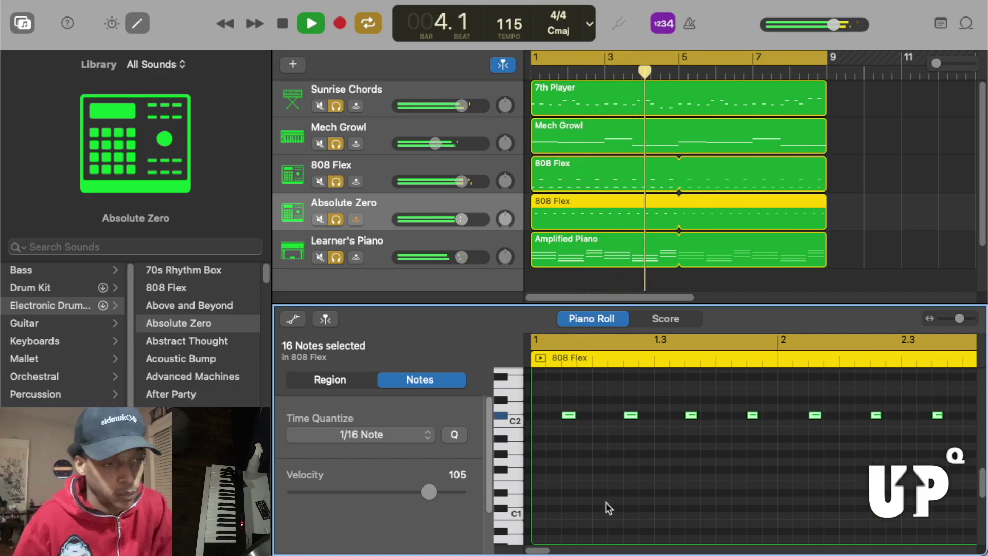
pyautogui.press('b')
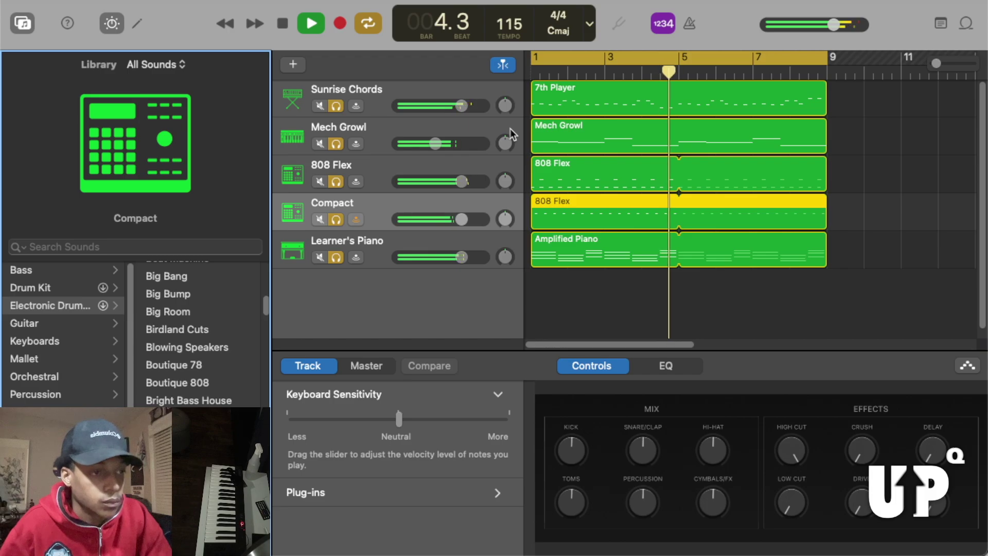
# - Select the Mech Growl bass track and cut its recorded bass region
pyautogui.click(463, 129)
pyautogui.click(338, 143)
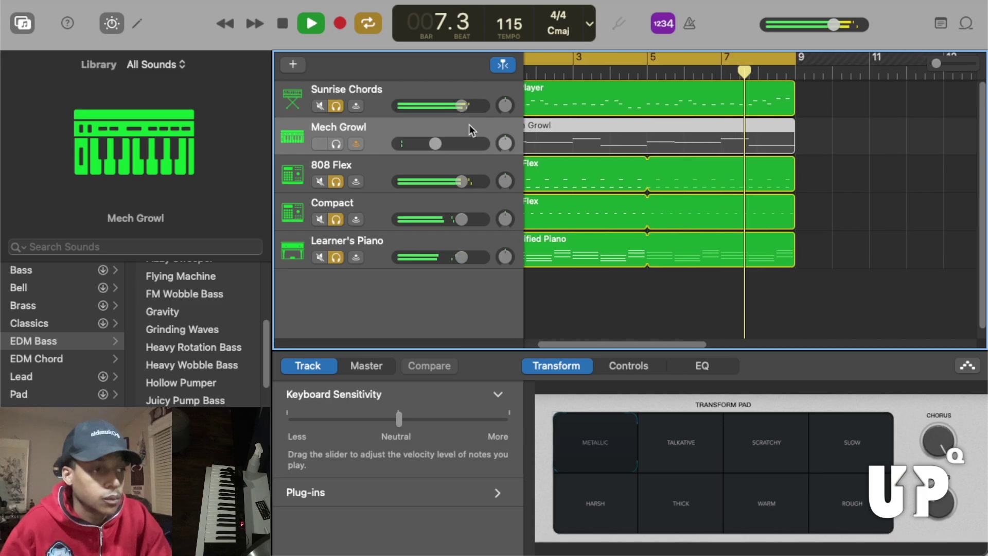
pyautogui.press('super+z')
pyautogui.rightClick(567, 135)
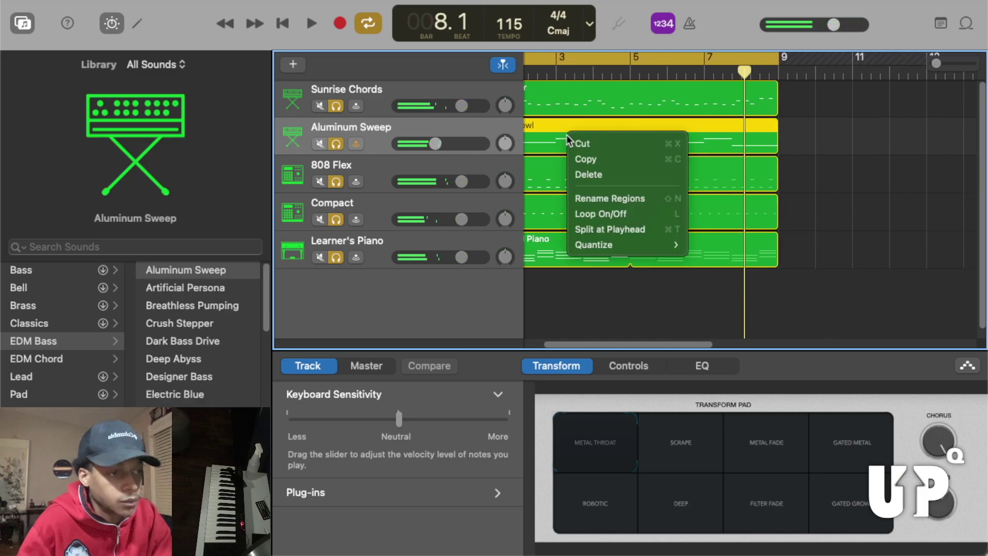
pyautogui.click(617, 149)
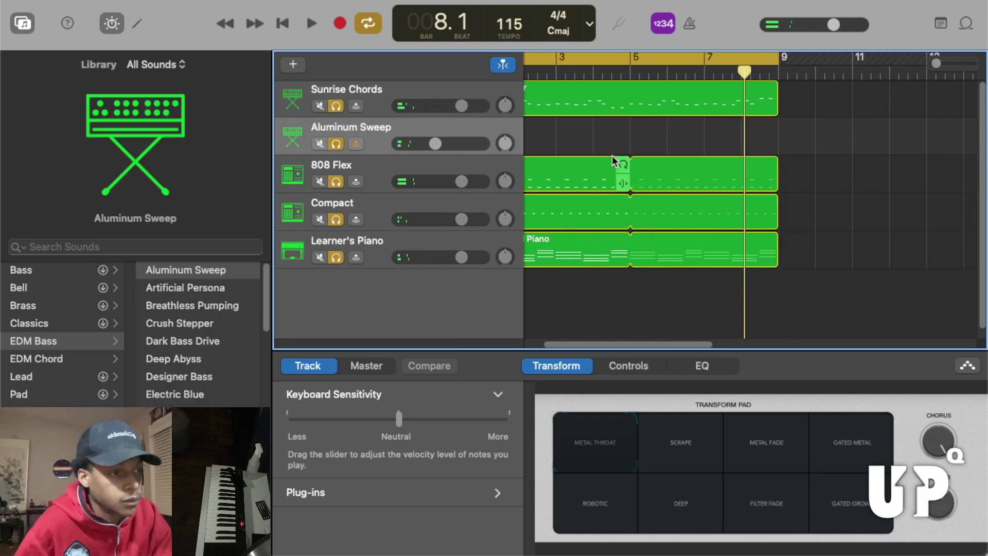
# - Record a new bass line on the emptied track with the FM Wobble Bass sound and take the tracks out of solo
pyautogui.hscroll(-2, 615, 161)
pyautogui.click(182, 286)
pyautogui.press('space')
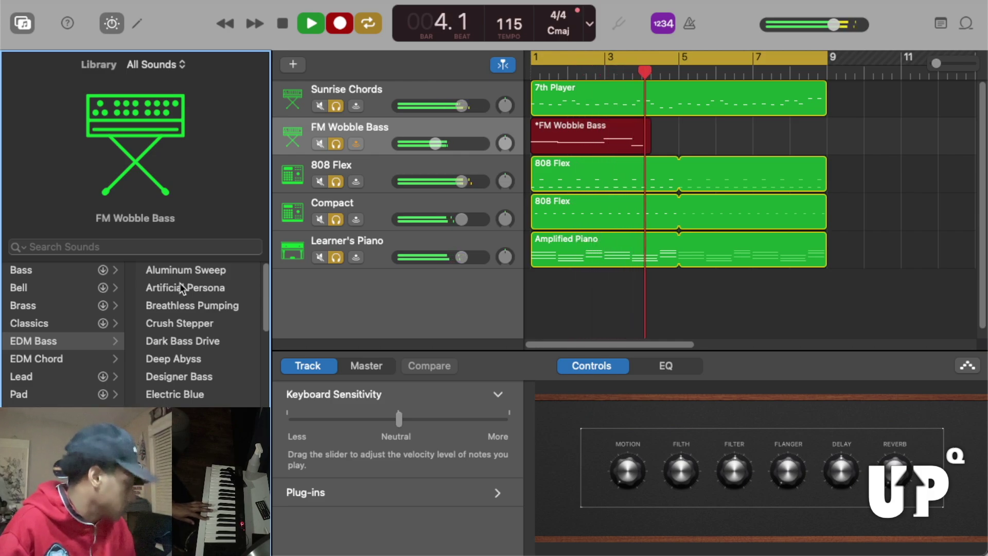
pyautogui.click(338, 264)
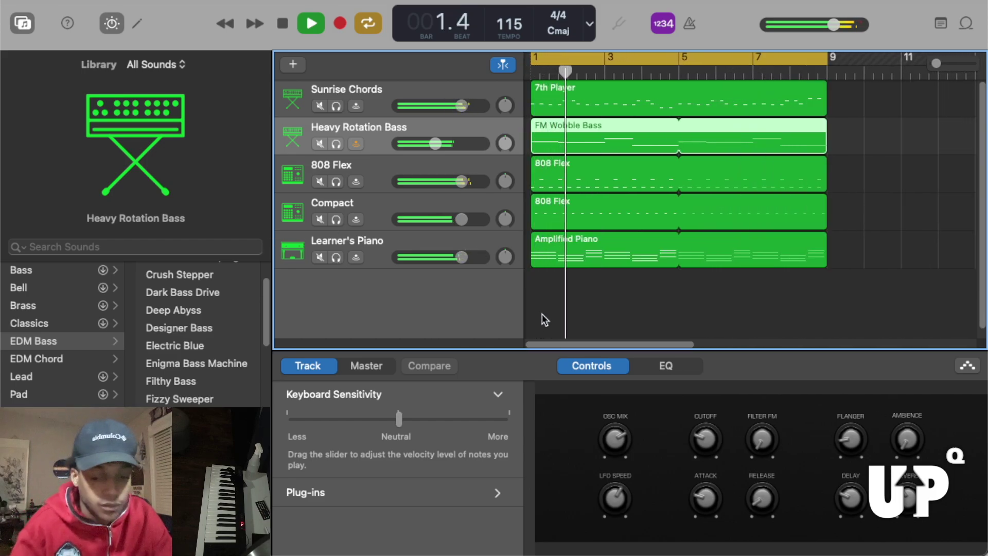
# - Duplicate the Learner's Piano track's settings in a new track and copy the Amplified Piano region onto it
pyautogui.press('space')
pyautogui.rightClick(555, 258)
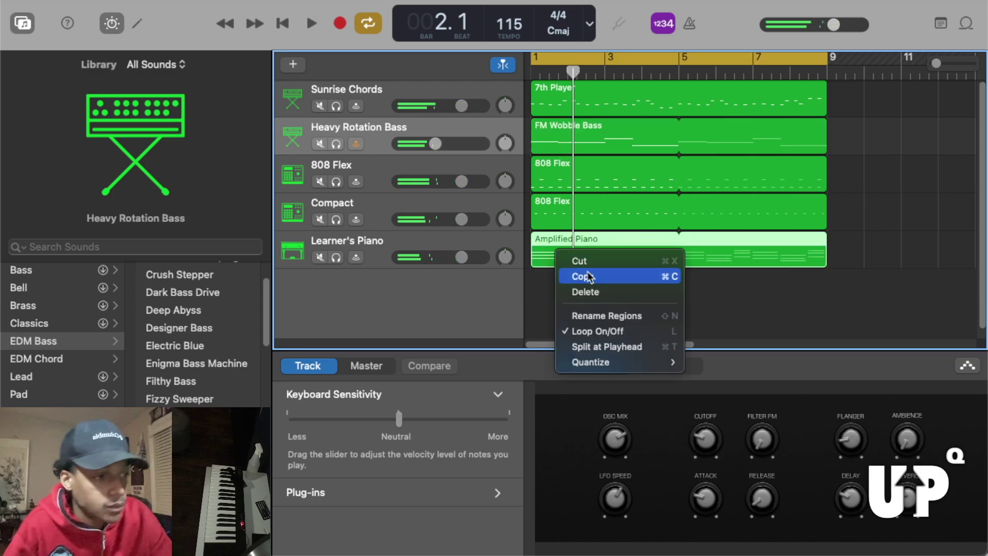
pyautogui.click(505, 249)
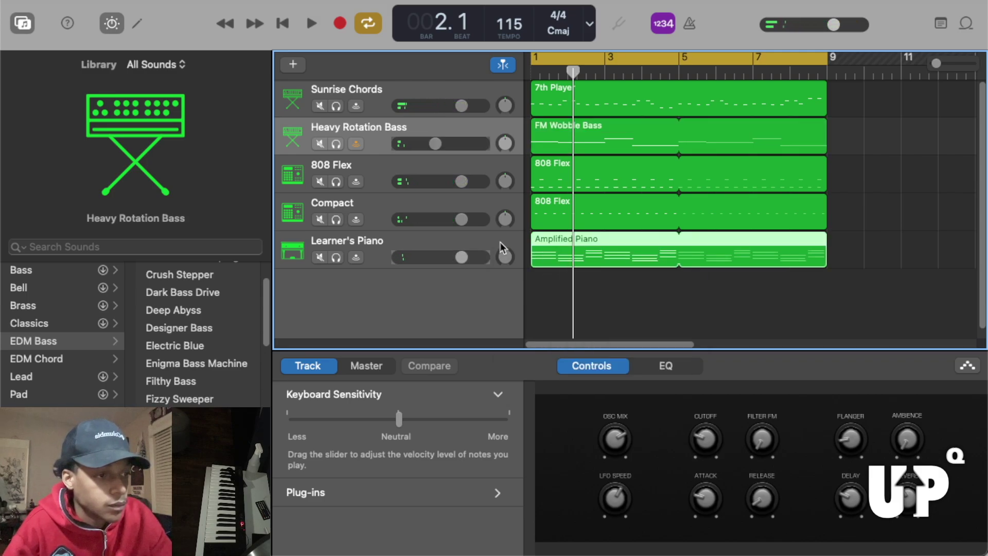
pyautogui.rightClick(504, 248)
pyautogui.click(560, 280)
pyautogui.rightClick(557, 255)
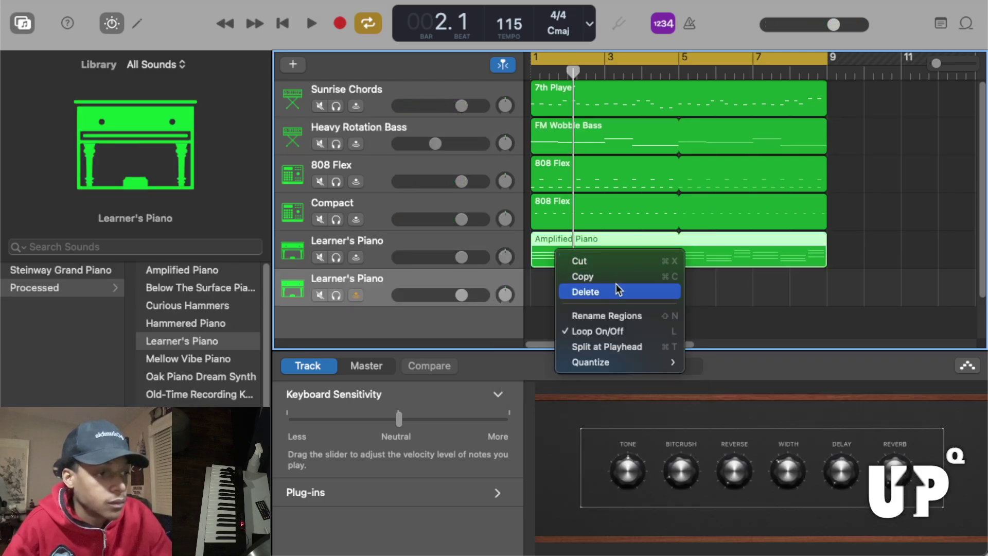
pyautogui.click(584, 276)
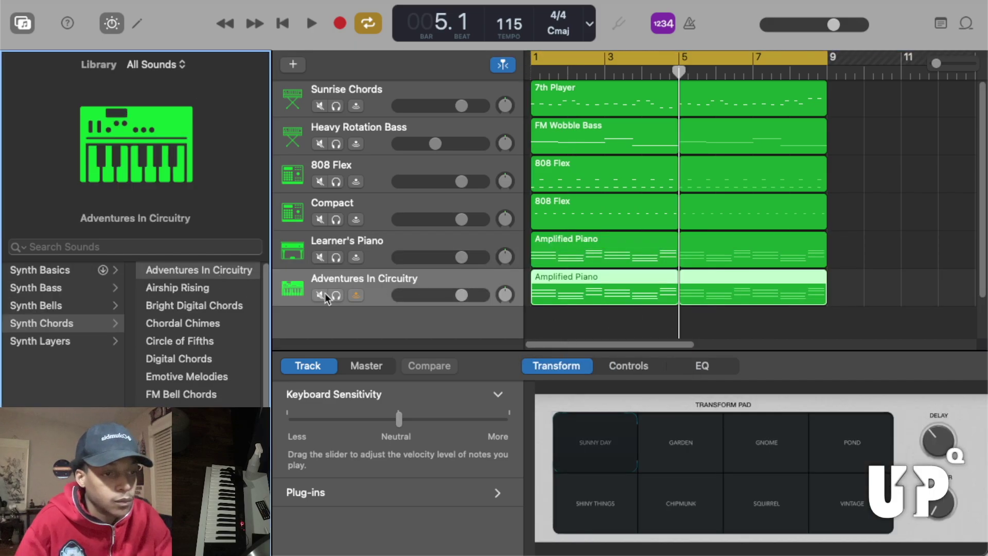
# - Solo the Adventures In Circuitry and Learner's Piano tracks and play them from the start
pyautogui.click(337, 295)
pyautogui.click(336, 258)
pyautogui.press('Return')
pyautogui.press('space')
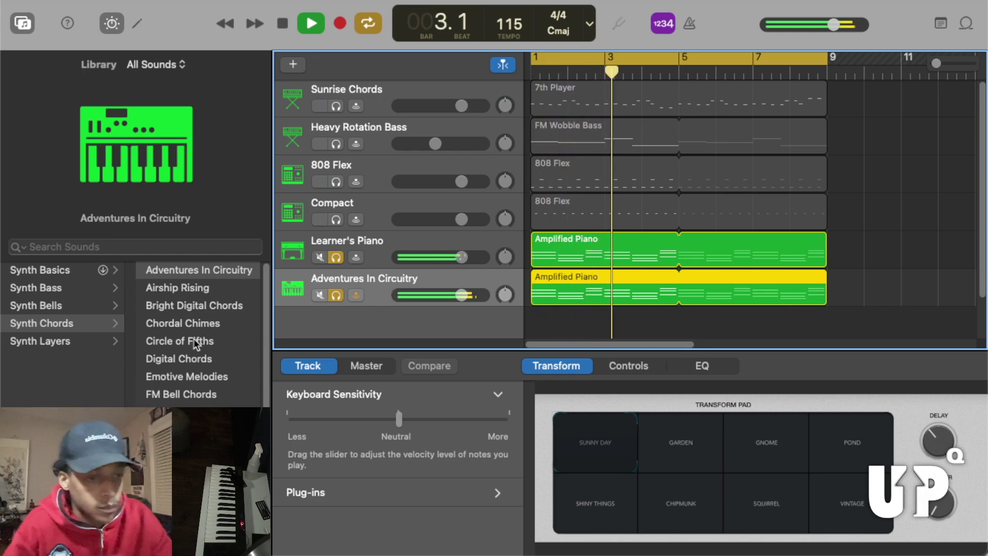
# - Change the duplicated piano track's sound to Chordal Chimes from the synth chords and solo the remaining tracks too
pyautogui.click(198, 290)
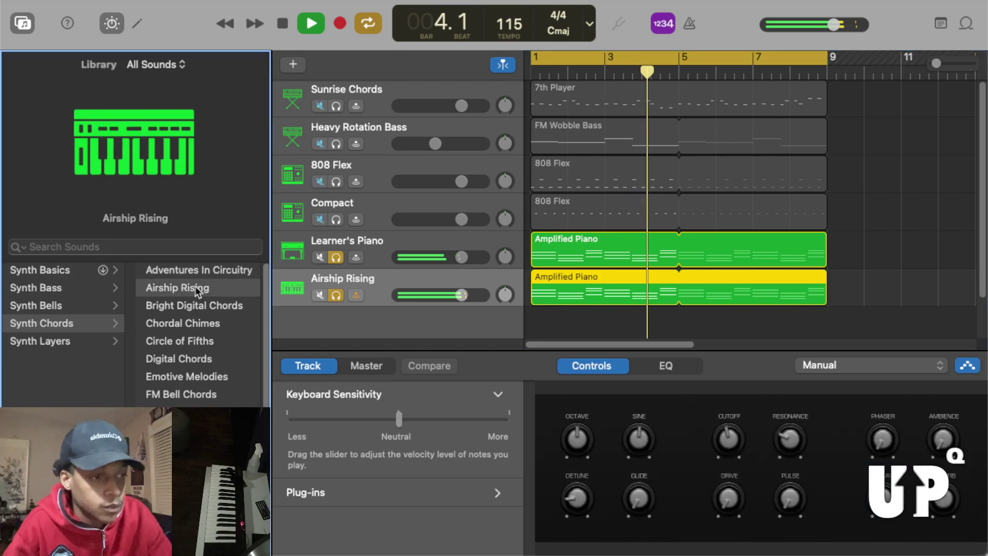
pyautogui.press('Down')
pyautogui.press('Down')
pyautogui.click(337, 105)
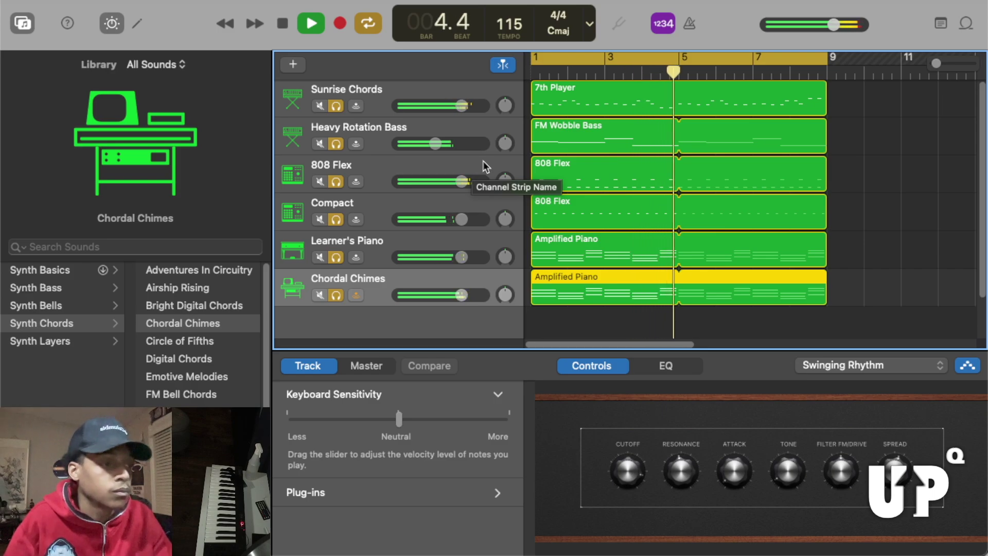
# - In the 7th Player region, raise the last two notes of bar 4 to the same higher pitch
pyautogui.press('space')
pyautogui.doubleClick(592, 101)
pyautogui.hscroll(3, 746, 458)
pyautogui.moveTo(698, 460); pyautogui.dragTo(701, 414)
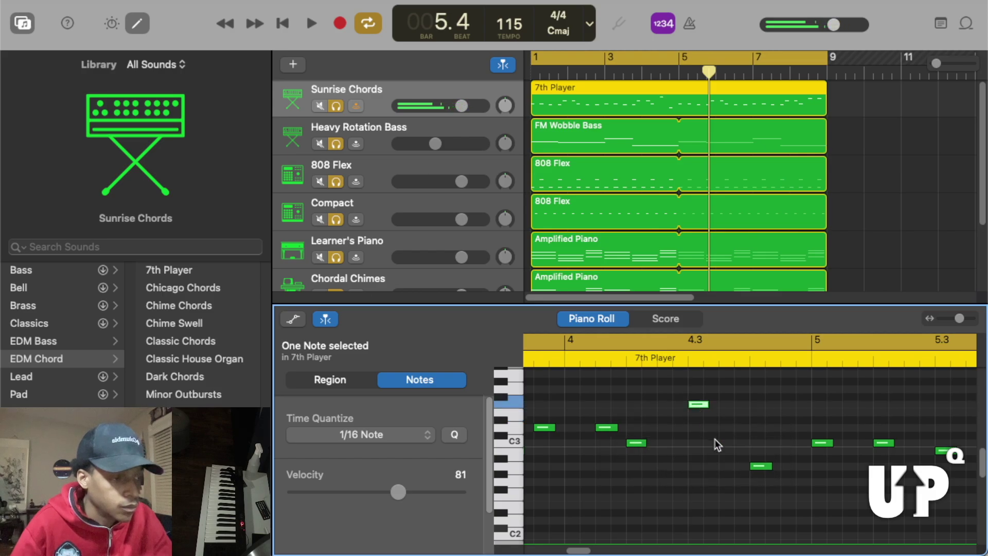
pyautogui.hscroll(5, 787, 427)
pyautogui.click(831, 418)
pyautogui.hscroll(-4, 628, 430)
pyautogui.moveTo(719, 418); pyautogui.dragTo(722, 424)
pyautogui.moveTo(774, 482); pyautogui.dragTo(776, 428)
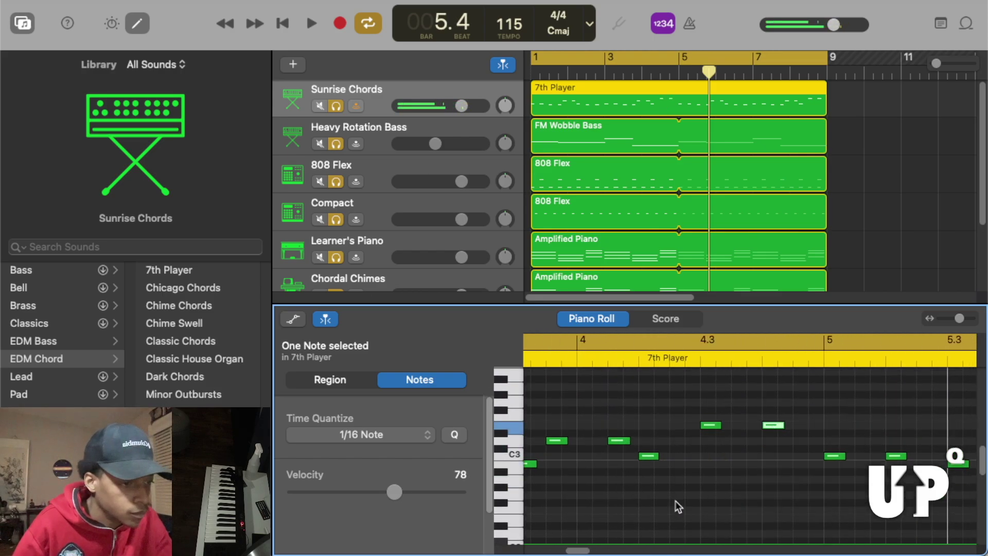
# - Lower the last two notes of bar 8 in the 7th Player region
pyautogui.click(518, 481)
pyautogui.hscroll(10, 517, 481)
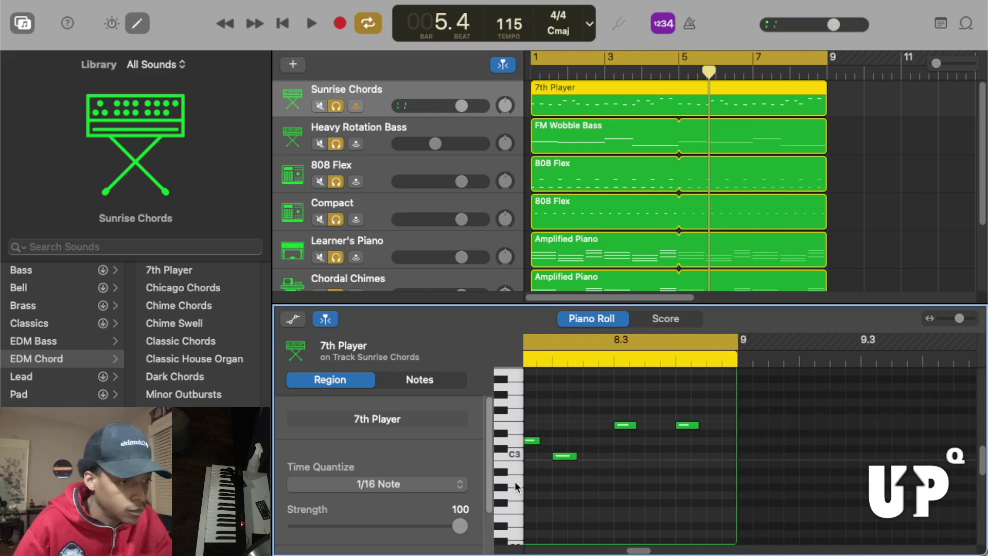
pyautogui.moveTo(556, 426); pyautogui.dragTo(556, 480)
pyautogui.moveTo(619, 426); pyautogui.dragTo(622, 481)
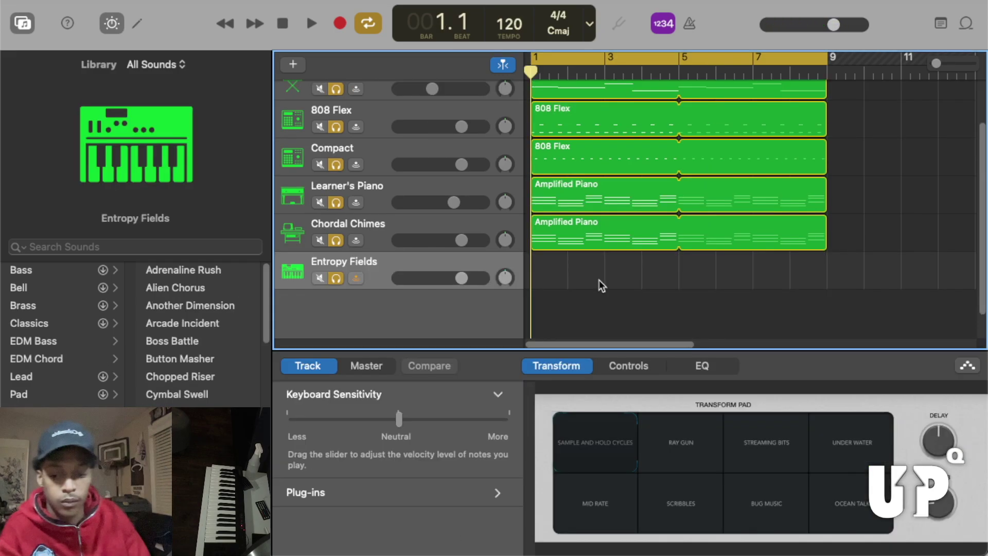
# - Record a two-bar descending effect on the Entropy Fields track
pyautogui.press('r')
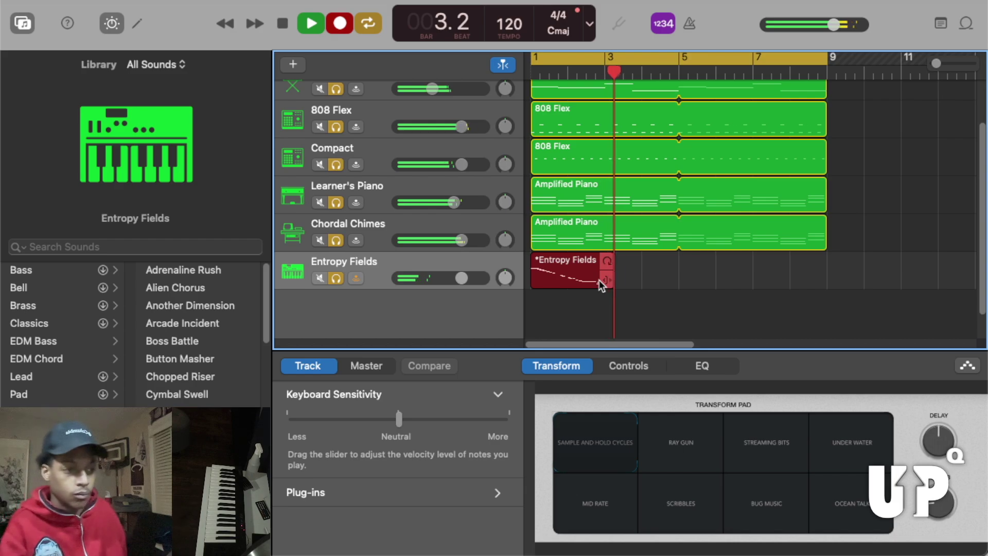
pyautogui.press('space')
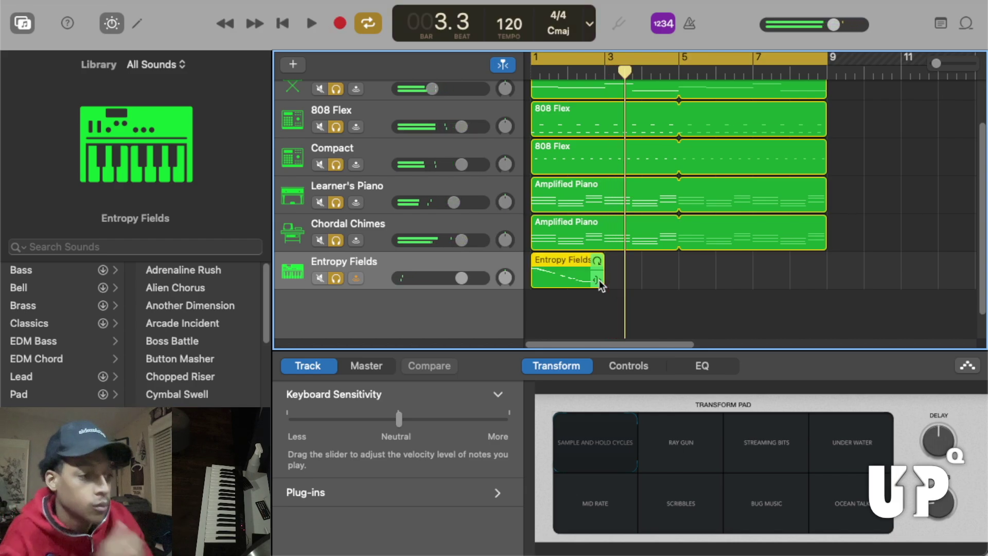
# - Add a track with the Ludicrous Speed sound and record a four-bar effect part on it
pyautogui.doubleClick(542, 292)
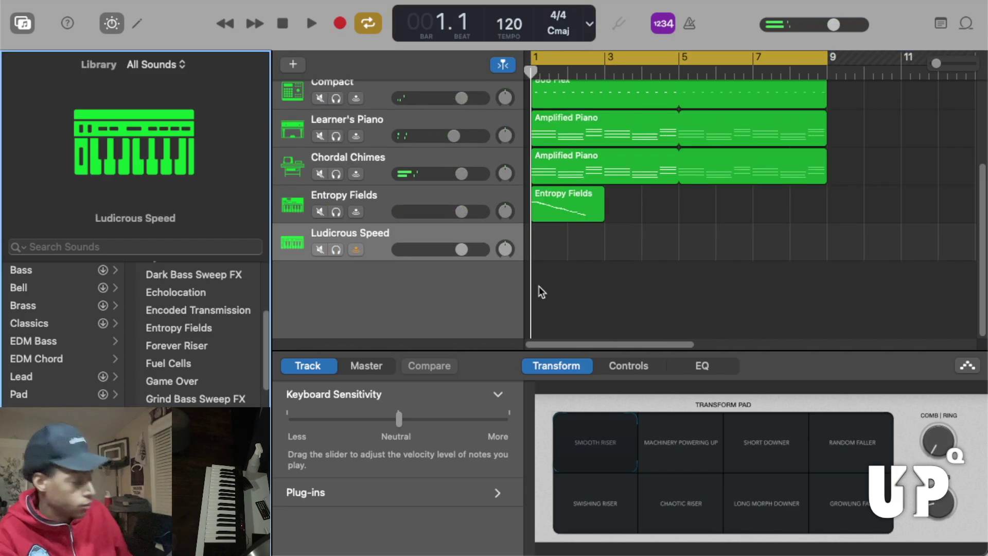
pyautogui.press('r')
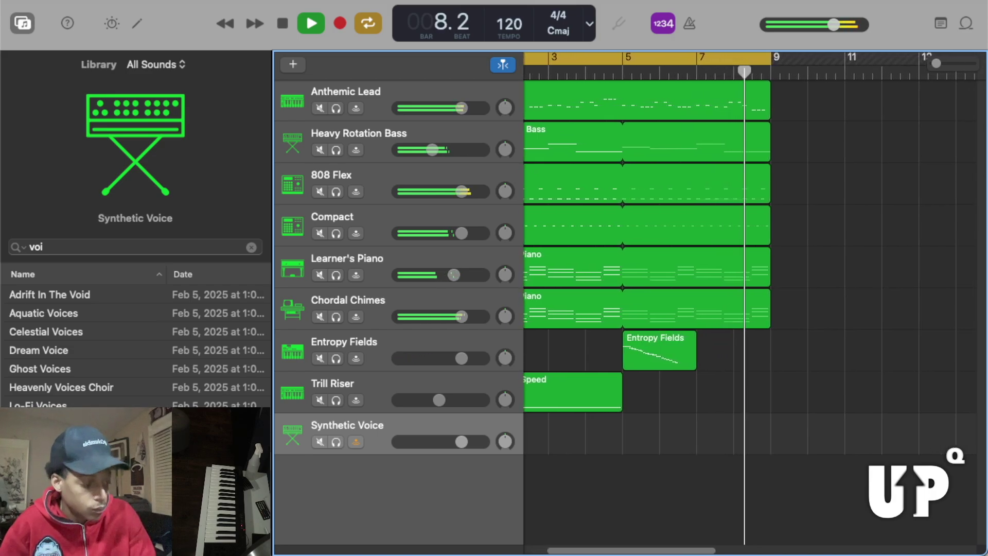
# - Save the project under the name "jump" in the GarageBand folder
pyautogui.click(124, 1)
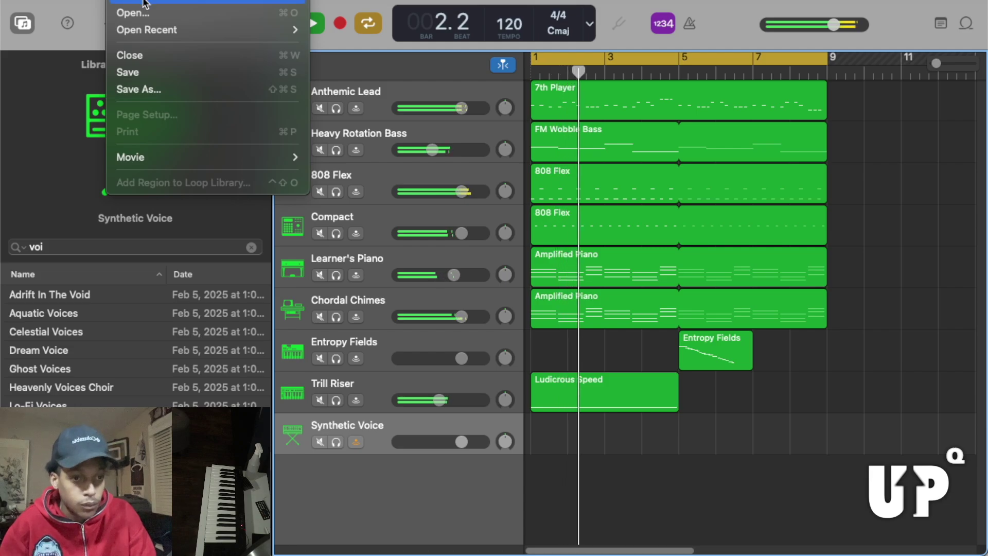
pyautogui.click(138, 74)
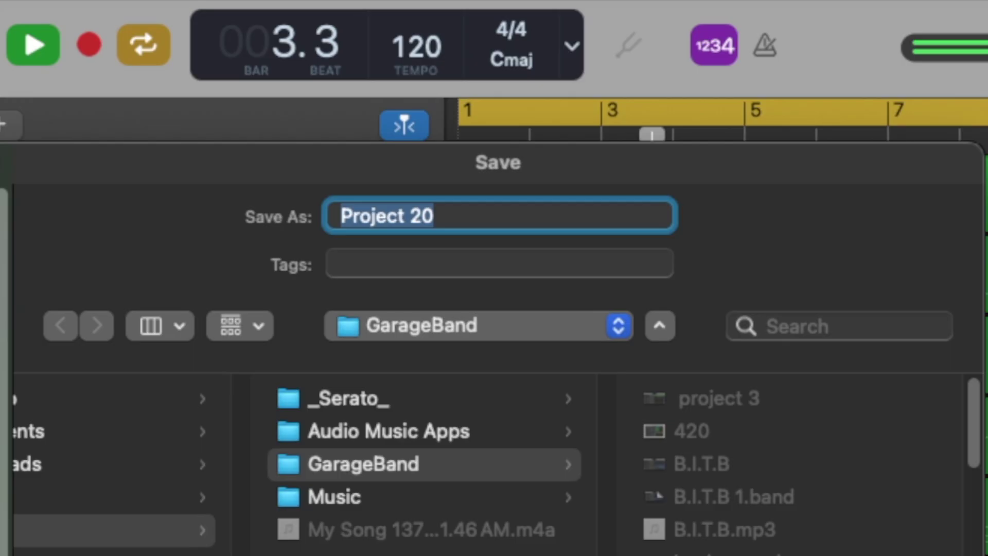
pyautogui.press('BackSpace')
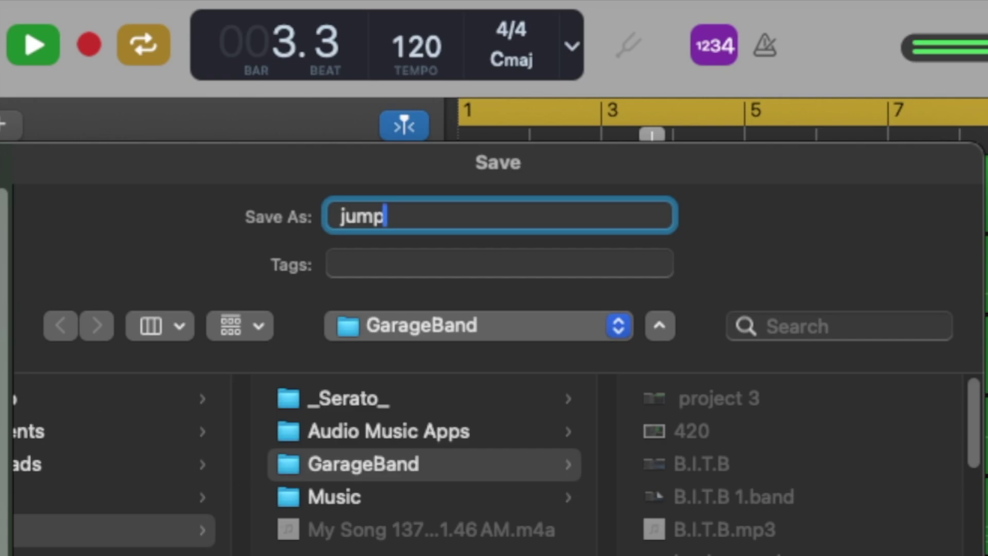
pyautogui.press('Return')
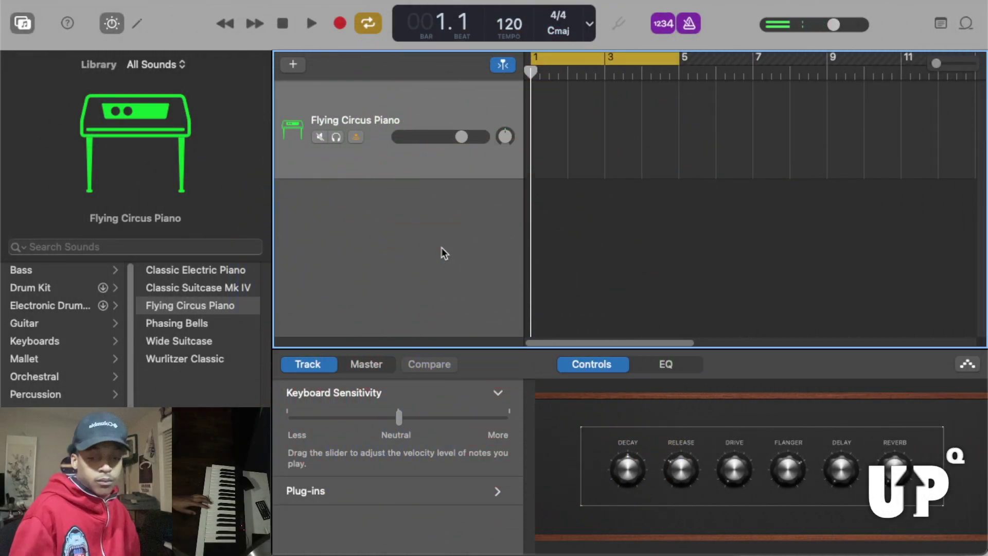
# - Record a two-bar melody on the Flying Circus Piano track and open its region in the piano roll
pyautogui.press('r')
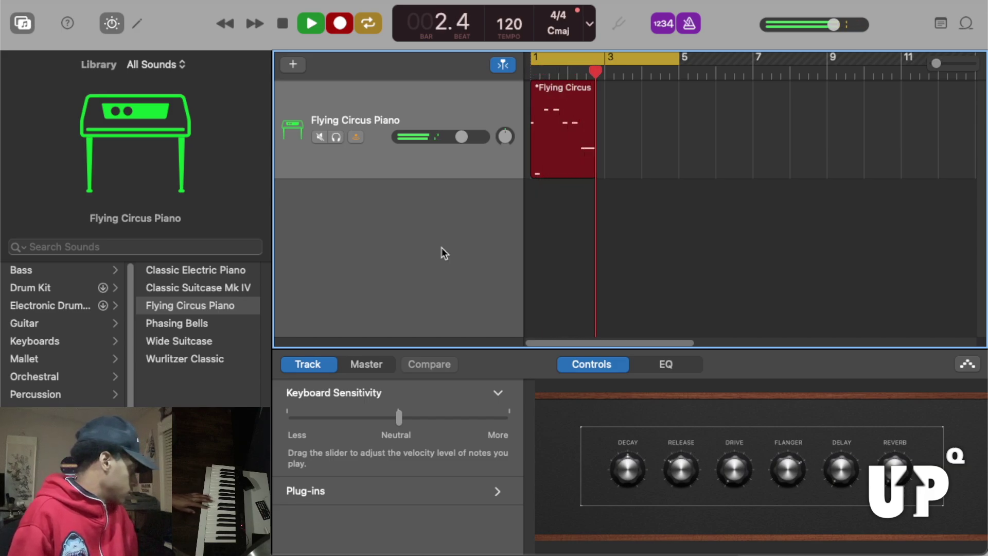
pyautogui.press('r')
pyautogui.press('e')
# - Add a software instrument track with the Classic Electric Piano sound and record four bars of chords on it
pyautogui.rightClick(421, 167)
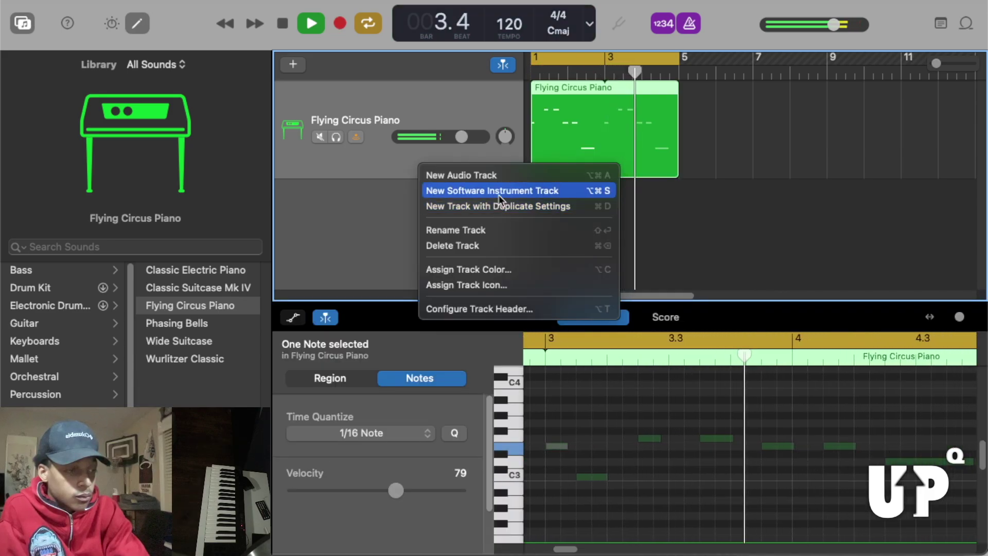
pyautogui.click(499, 196)
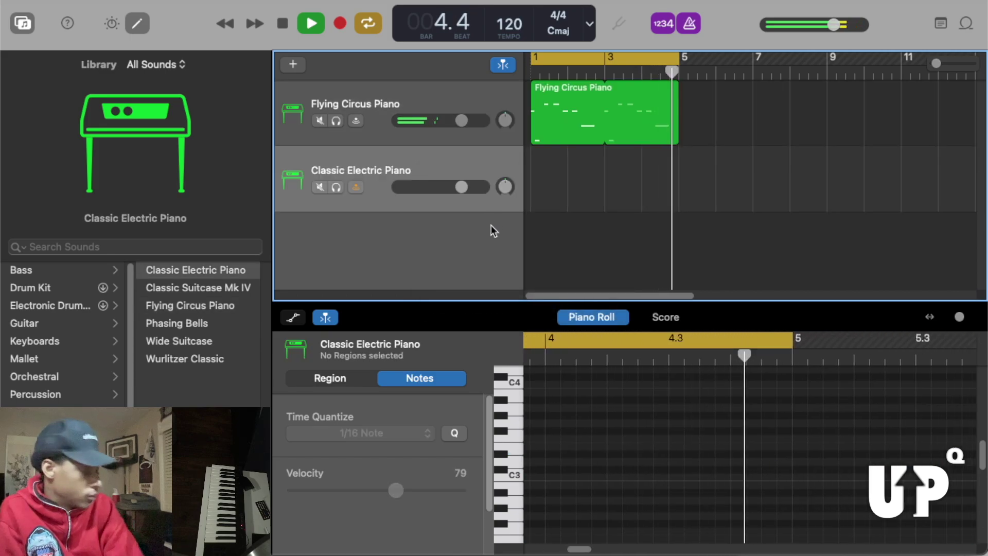
pyautogui.press('r')
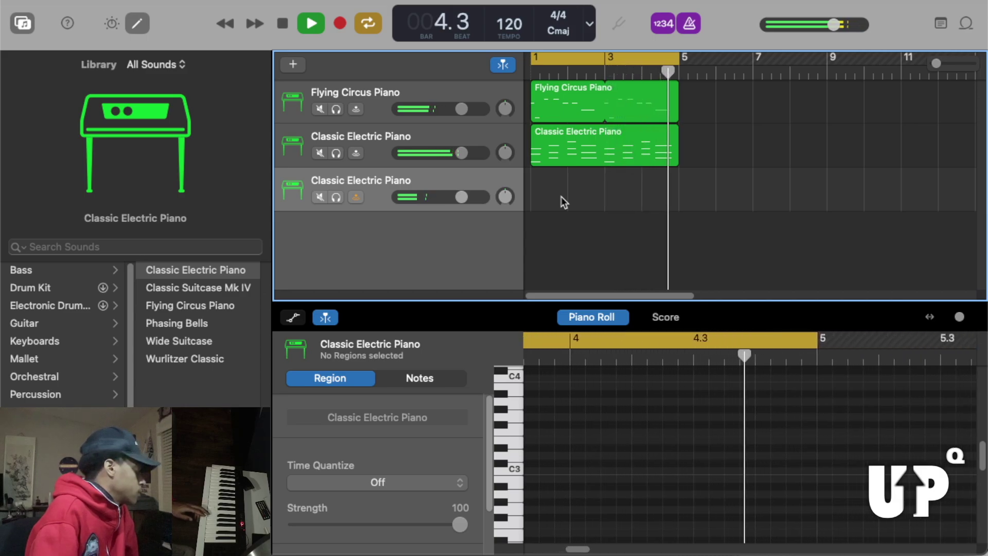
# - Record a low two-bar bass line on the empty Classic Electric Piano track below the chords
pyautogui.press('space')
pyautogui.press('r')
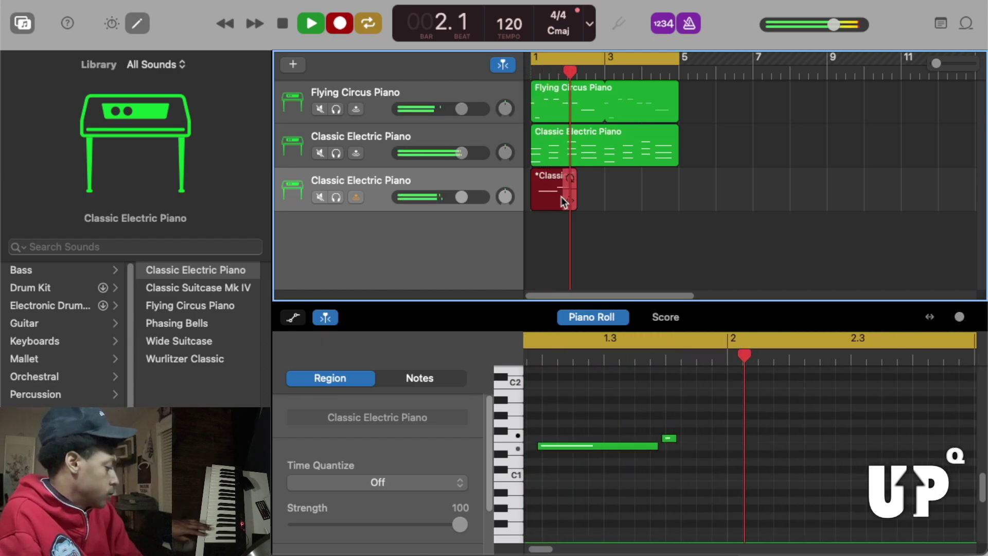
pyautogui.press('r')
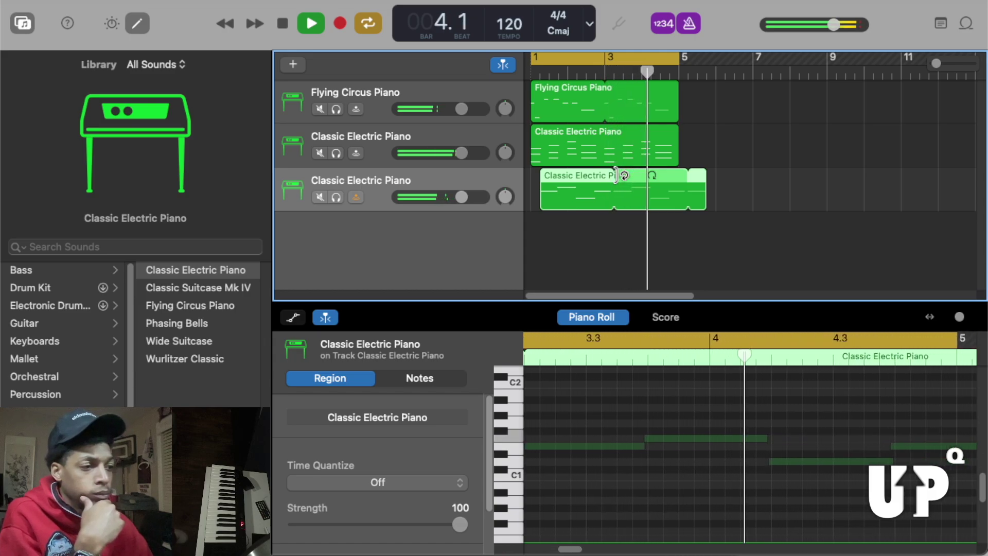
pyautogui.press('space')
# - Add another Classic Electric Piano track with duplicate settings for a copy of the four-bar chord region
pyautogui.rightClick(539, 214)
pyautogui.click(518, 211)
pyautogui.click(517, 211)
pyautogui.rightClick(536, 212)
pyautogui.click(563, 243)
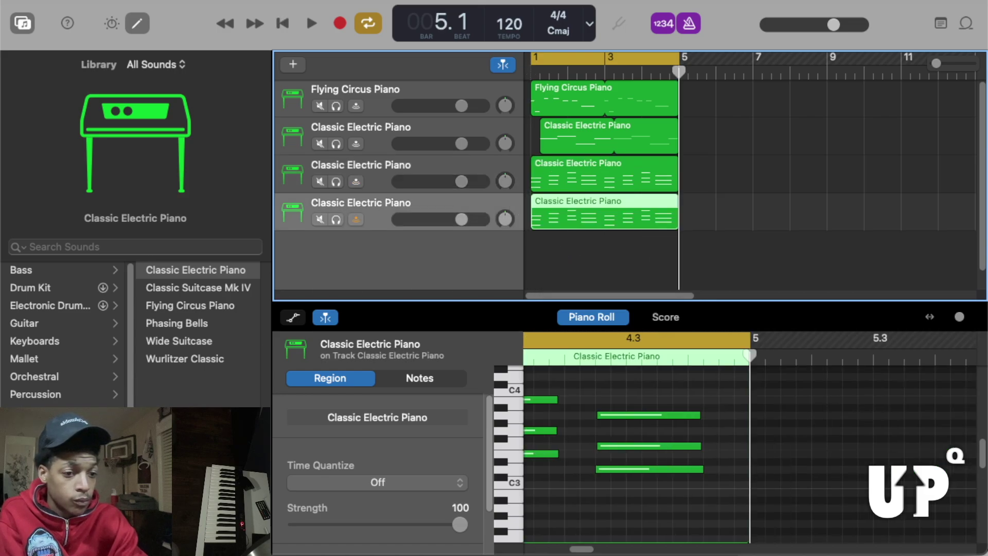
# - Change the duplicated chord track's sound to Droplets from the Synth Layers category of the synthesizers
pyautogui.scroll(-2, 67, 335)
pyautogui.click(37, 399)
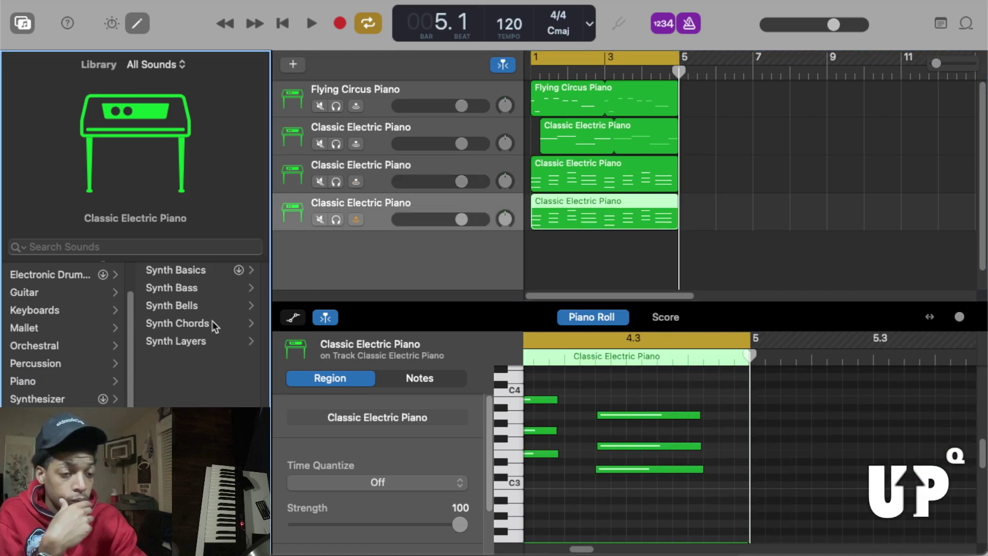
pyautogui.click(187, 339)
pyautogui.click(165, 287)
# - During playback, switch the Droplets transform pad through Tidal and Simple to Texture
pyautogui.press('space')
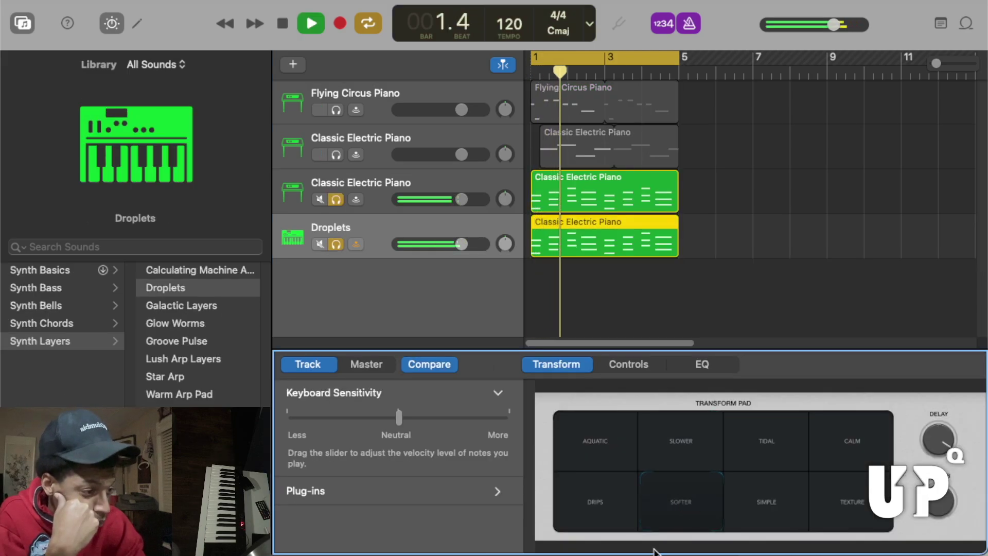
pyautogui.click(758, 446)
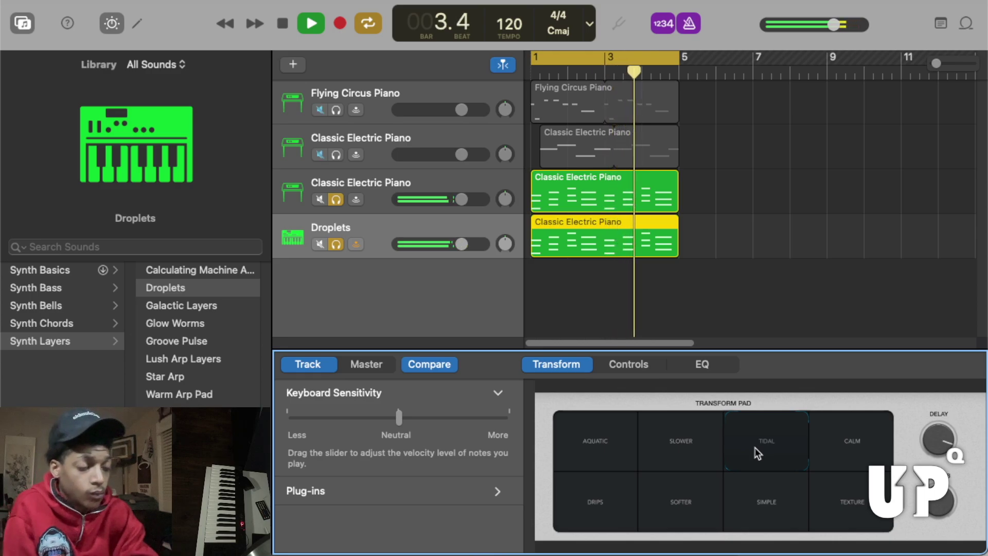
pyautogui.click(782, 508)
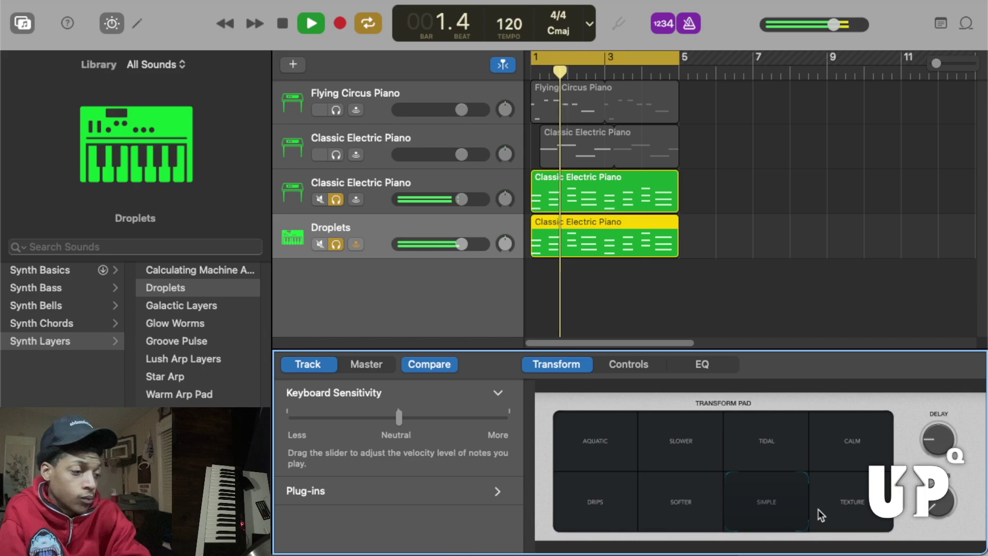
pyautogui.click(847, 503)
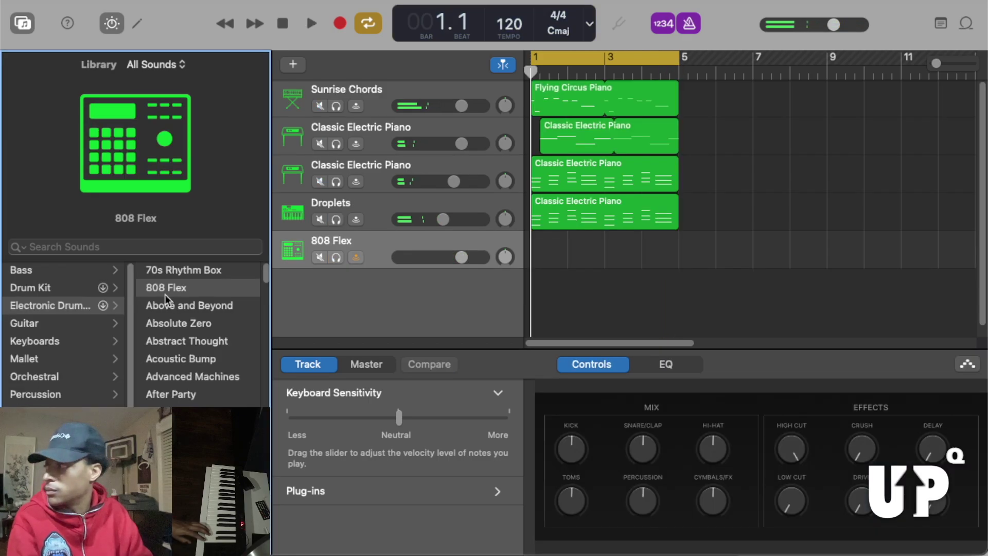
# - Record a four-bar drum pattern on the 808 Flex track and another on the Bluebird drum kit track
pyautogui.press('r')
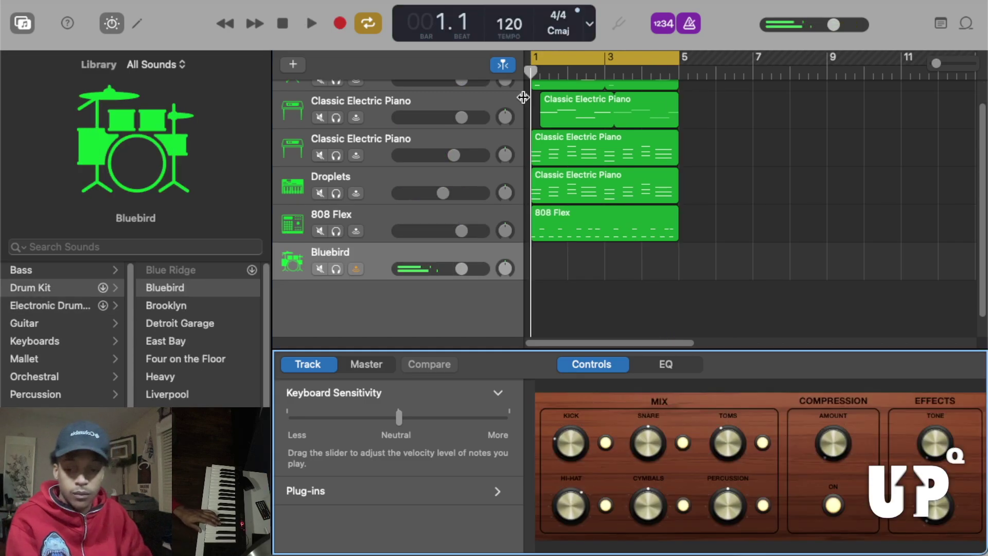
pyautogui.press('r')
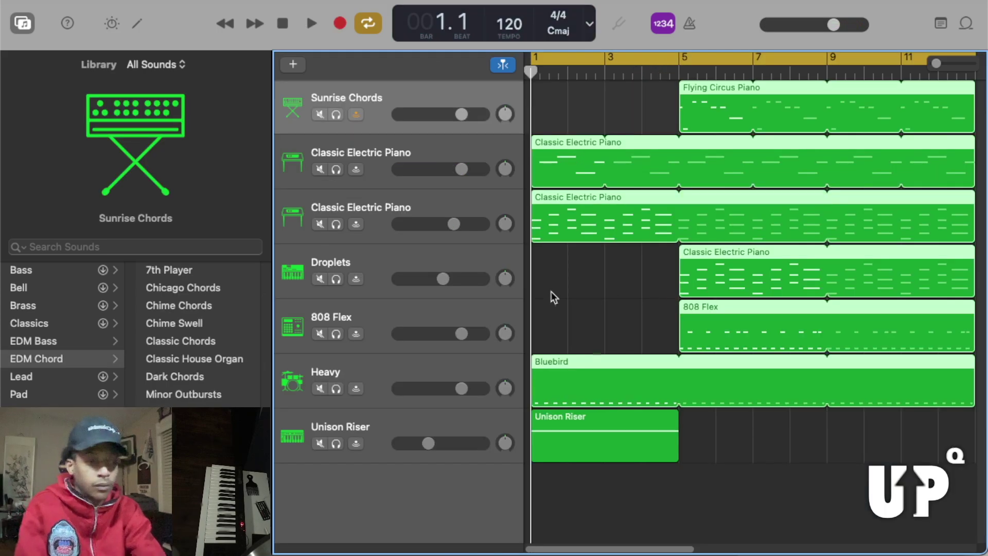
# - Play the twelve-bar arrangement through and save the project as "wake up" in the GarageBand folder
pyautogui.click(609, 487)
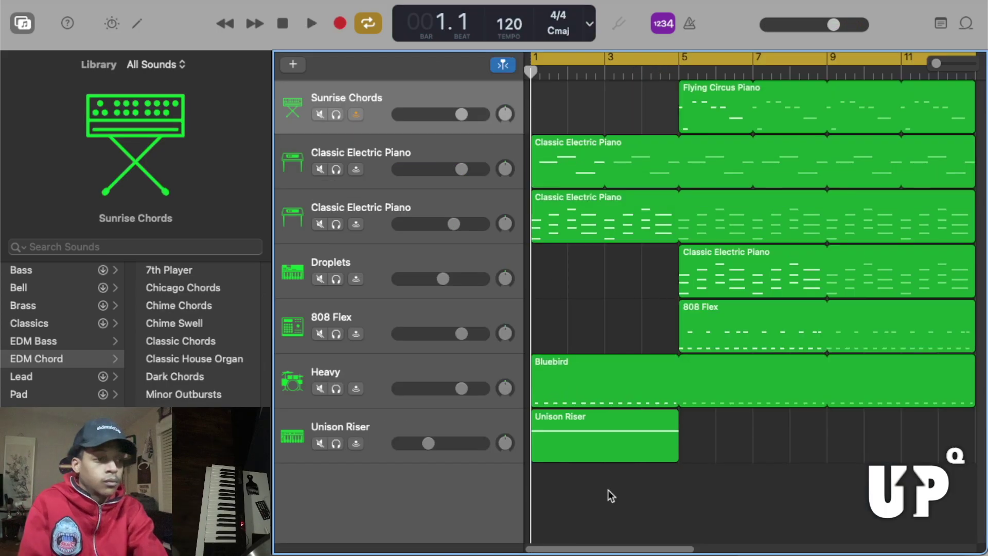
pyautogui.press('space')
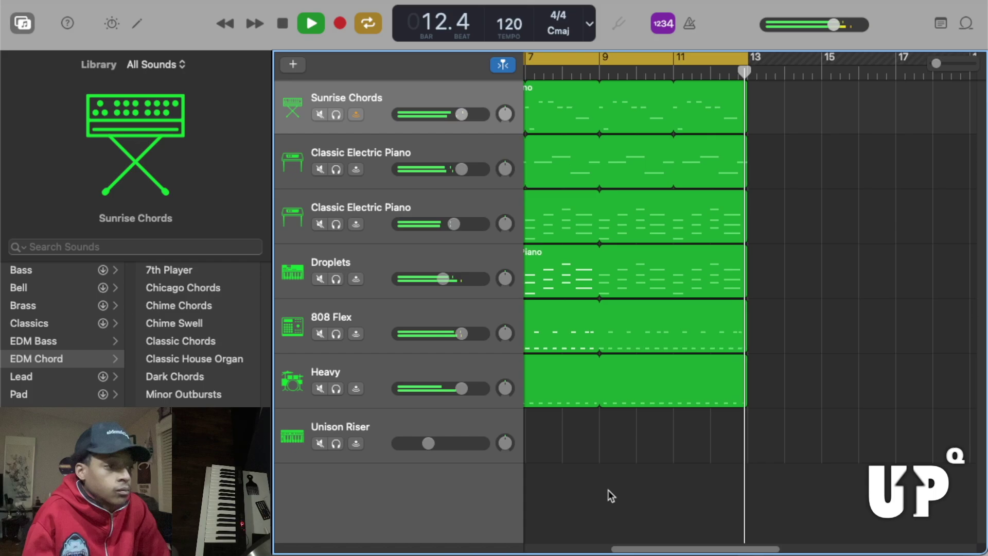
pyautogui.press('super+s')
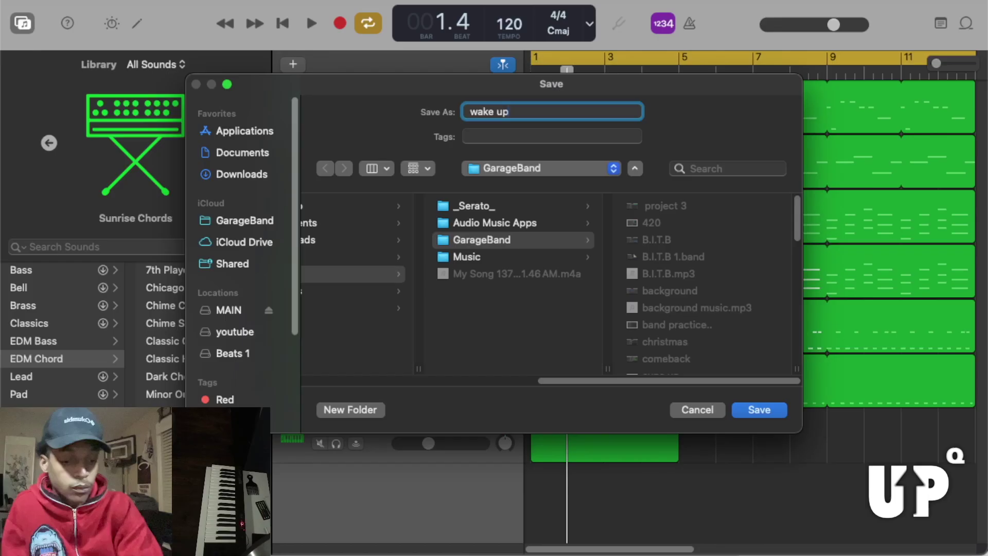
pyautogui.press('Return')
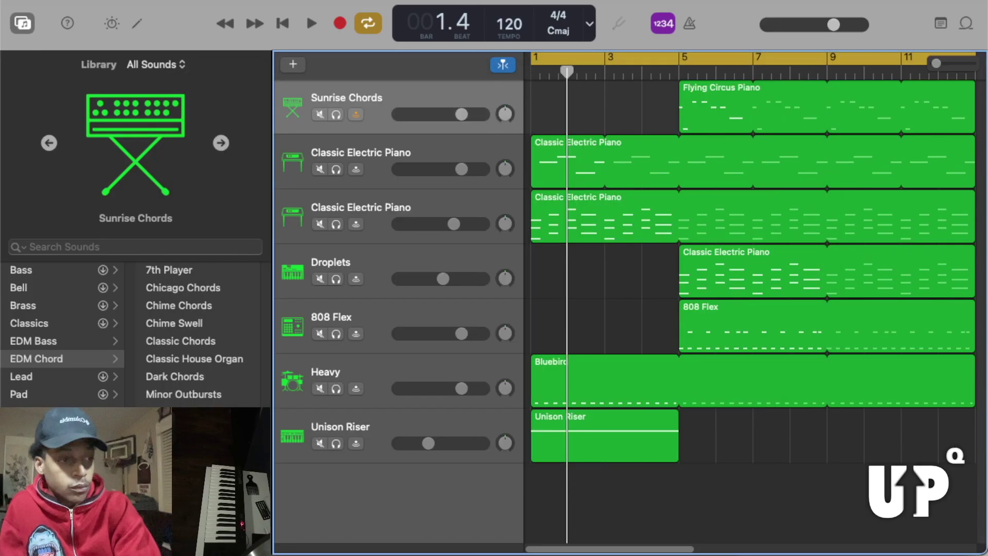